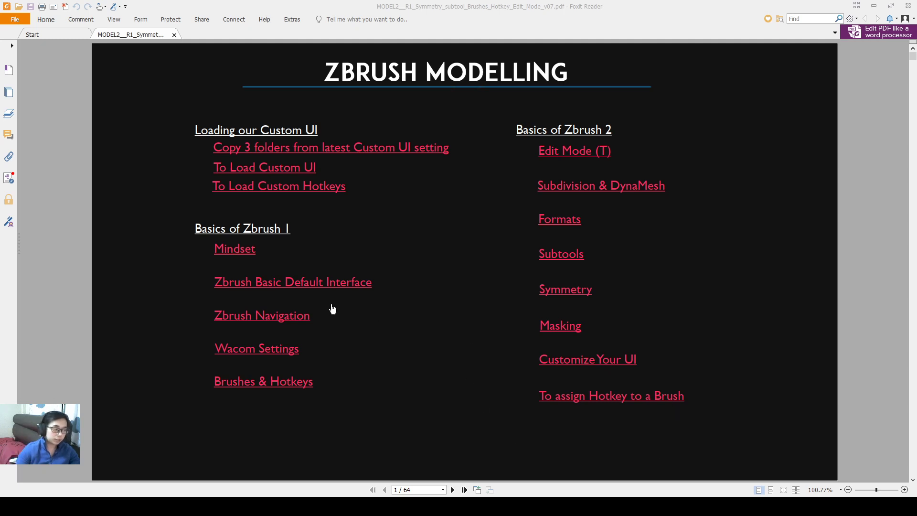
Step: Go to the Zbrush Navigation section of the PDF guide from its contents page
drag(323, 304, 206, 327)
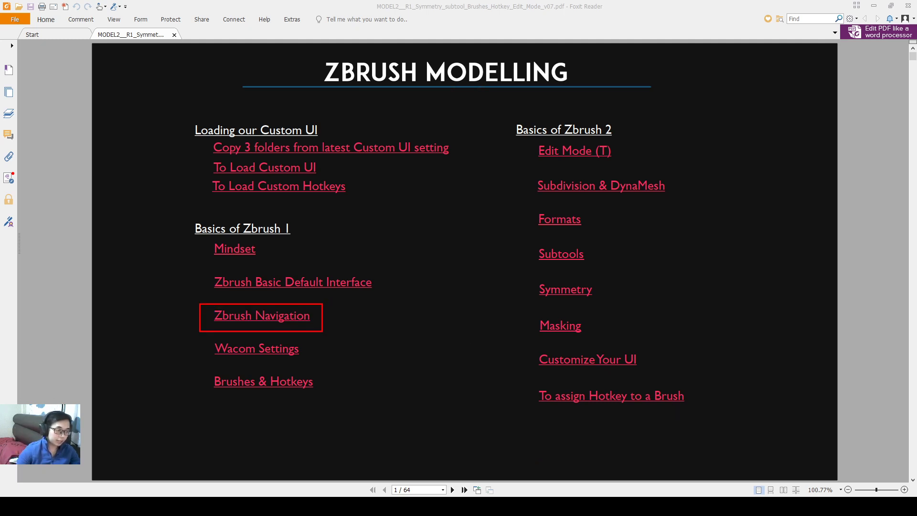
key(Escape)
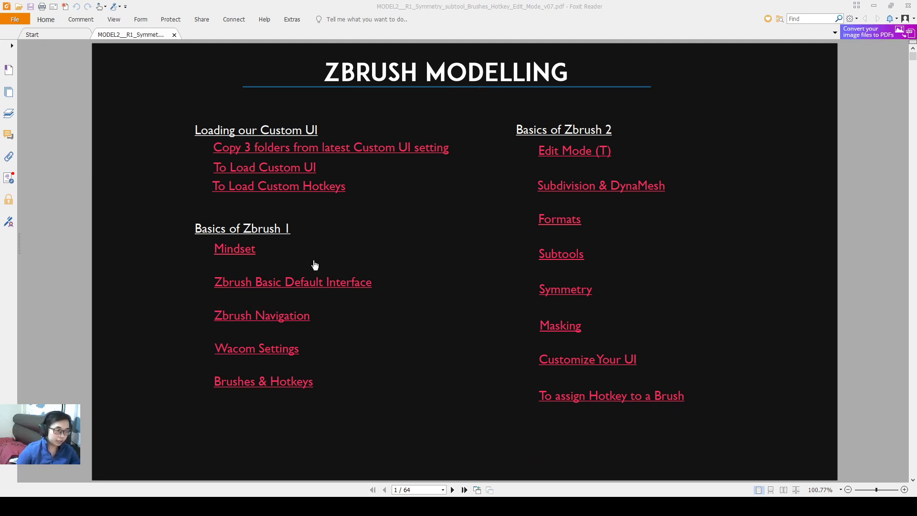
click(256, 317)
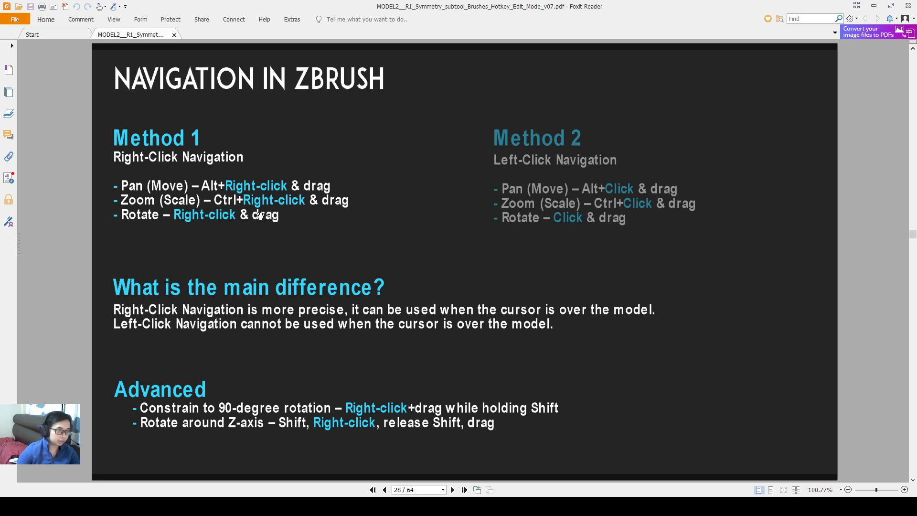
Step: Switch to ZBrush and load the Cube.ZPR project without saving changes to the current one
key(alt+Tab)
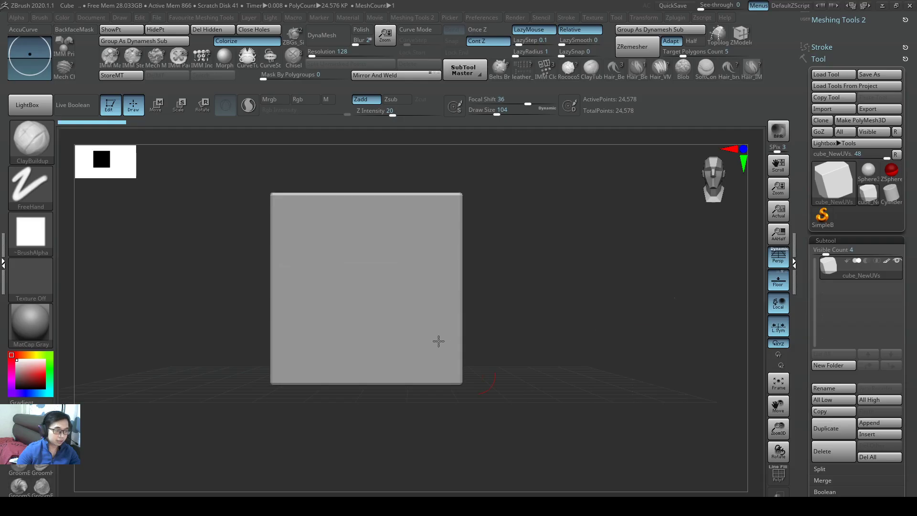
click(35, 114)
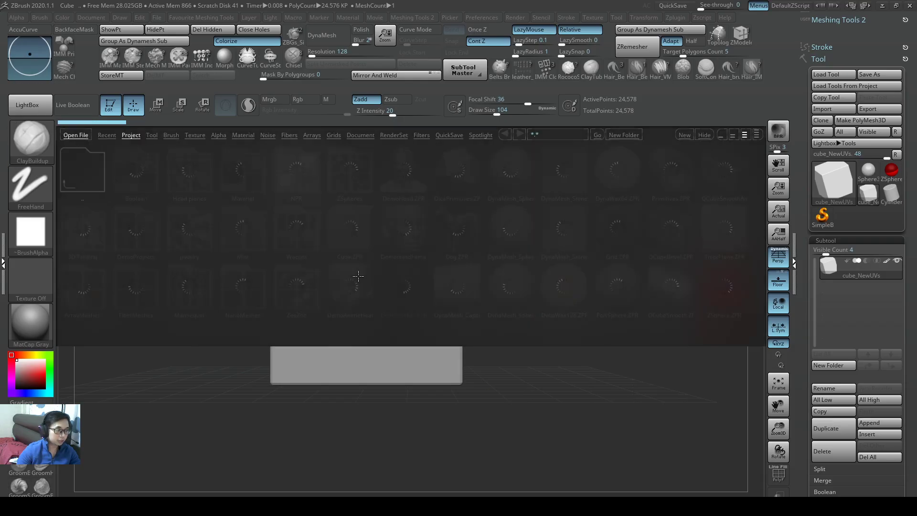
double_click(35, 107)
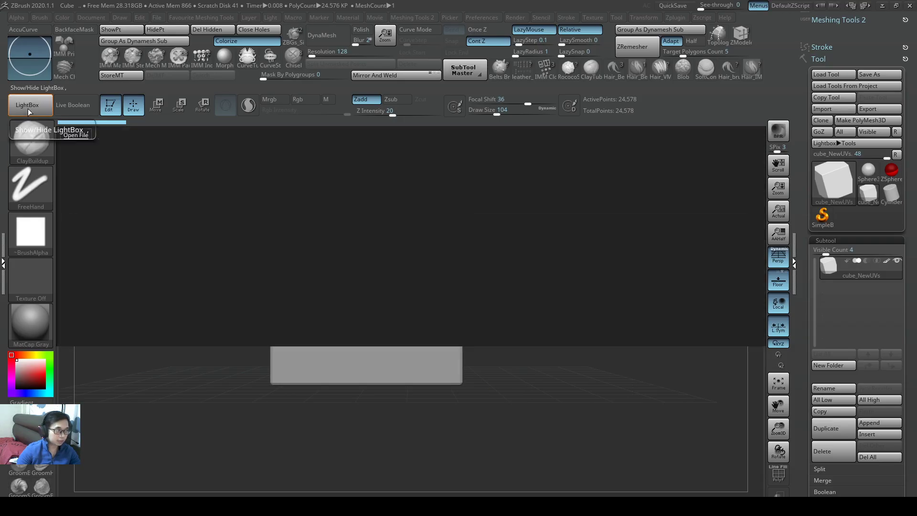
double_click(354, 234)
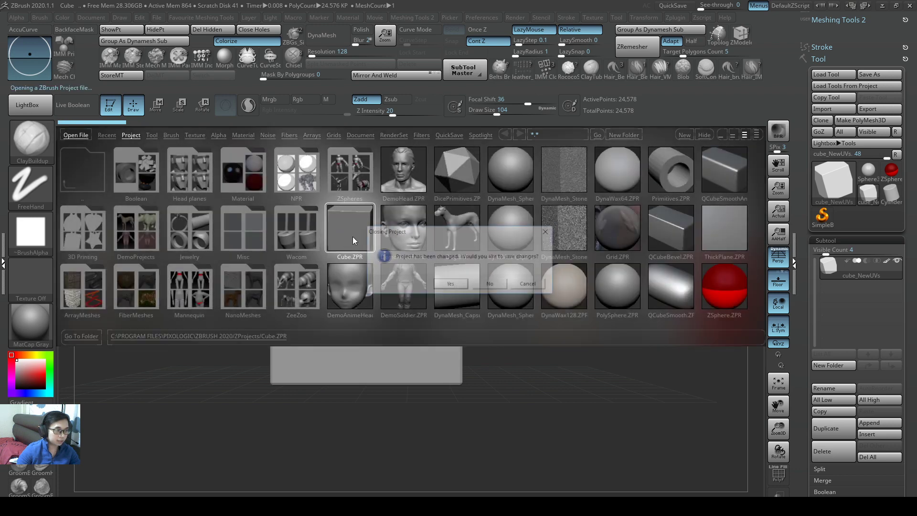
click(486, 285)
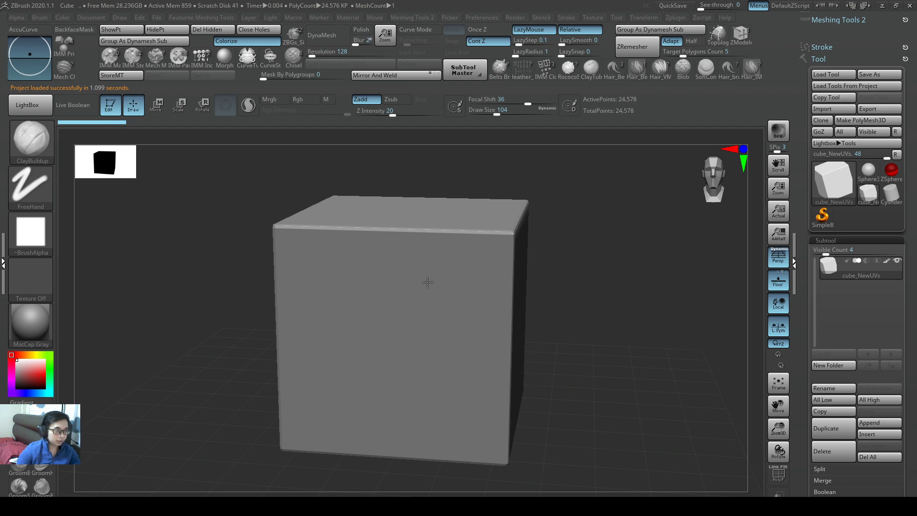
Step: Rotate and pan the view of the cube, and zoom it far out, back in and out again
mouse_move(567, 243)
mouse_down()
mouse_move(522, 314)
mouse_move(459, 260)
mouse_move(543, 203)
mouse_move(610, 253)
mouse_move(517, 233)
mouse_up()
alt+drag(609, 258, 453, 232)
alt+right_drag(453, 232, 467, 325)
ctrl+right_drag(611, 293, 86, 278)
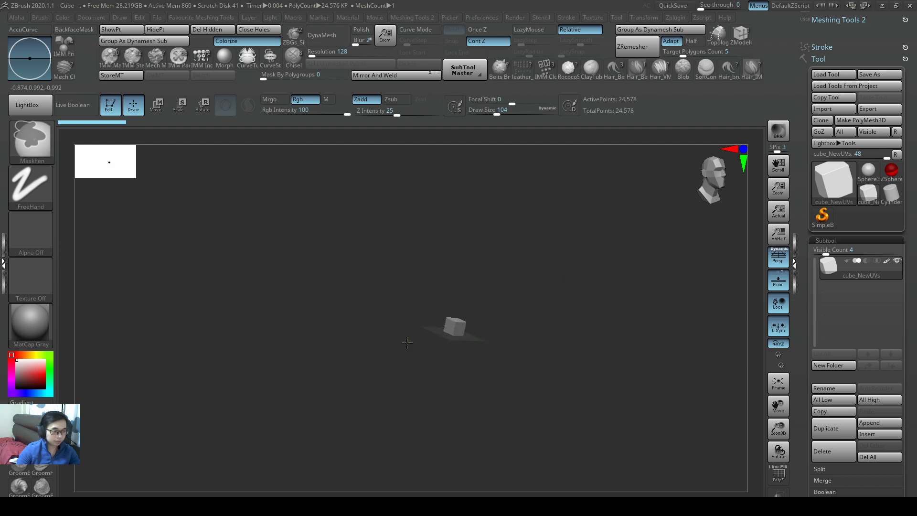
ctrl+right_drag(407, 342, 693, 305)
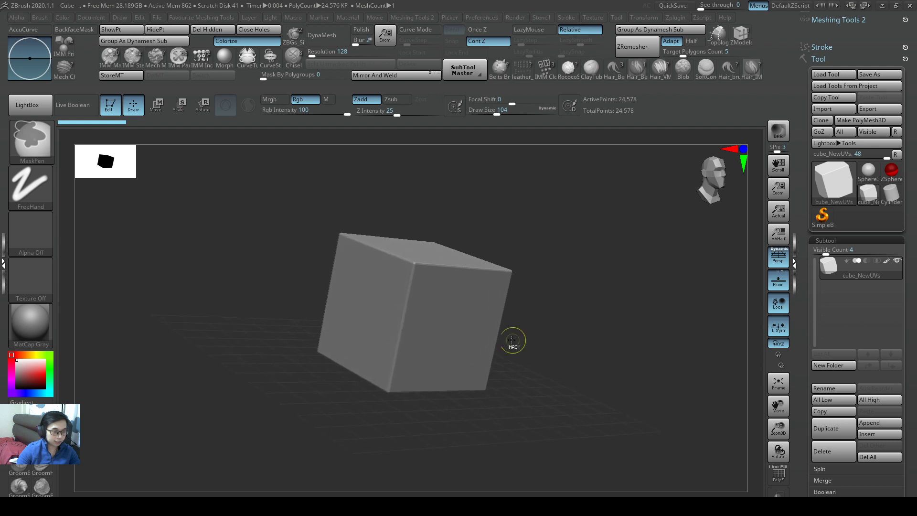
ctrl+right_drag(511, 340, 165, 271)
ctrl+right_drag(299, 291, 262, 283)
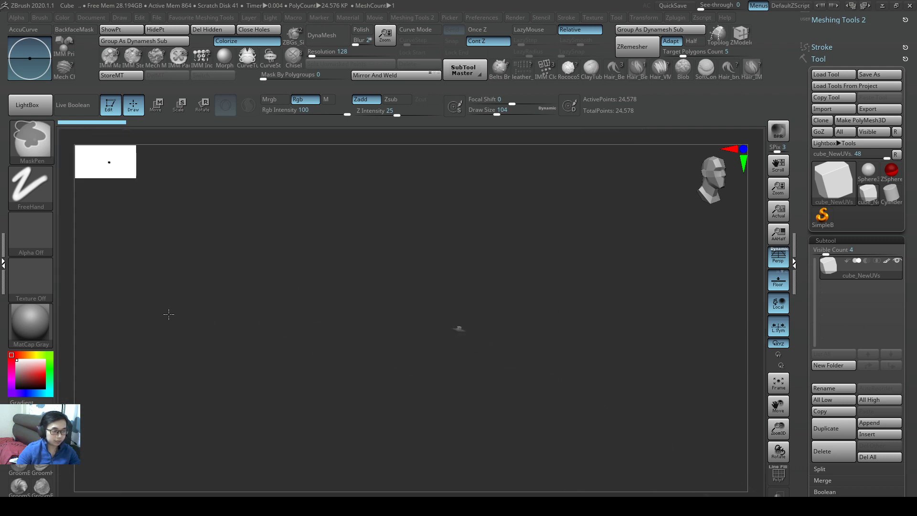
Step: Fit the cube to the view whenever it is lost, and view it from several rotated angles
key(f)
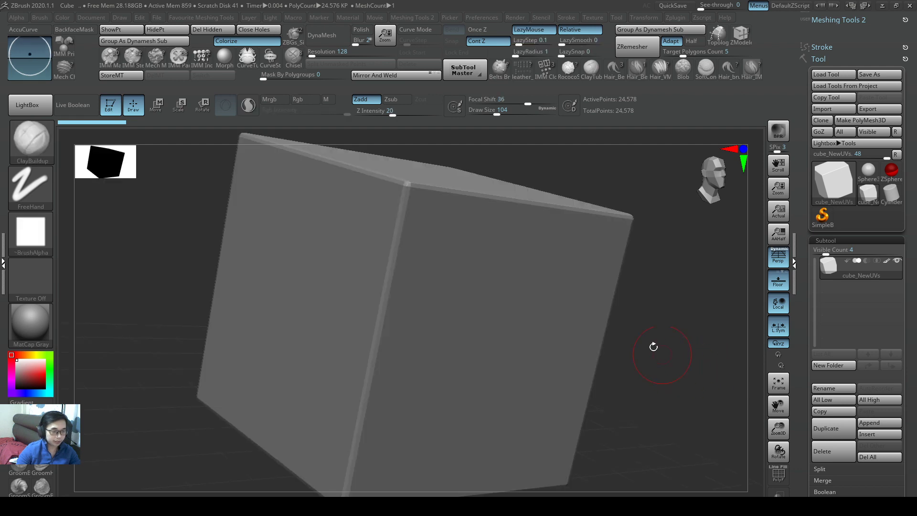
right_drag(646, 342, 756, 359)
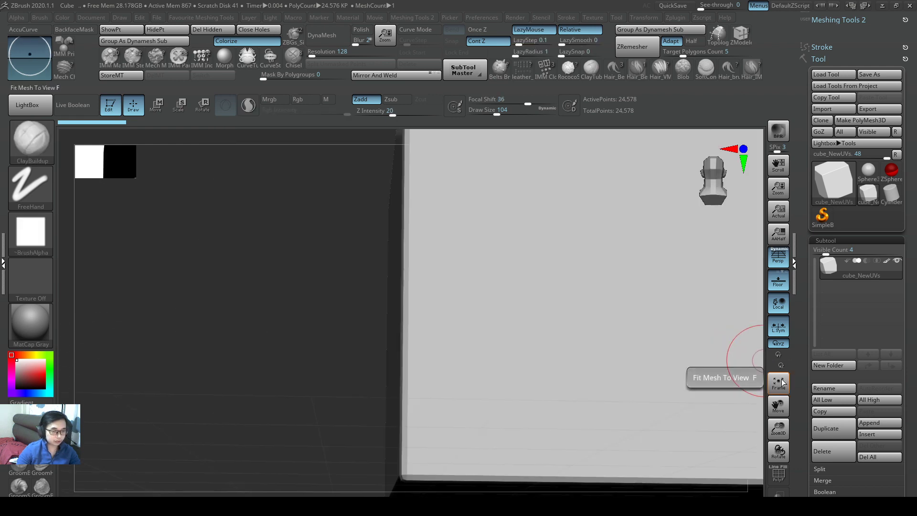
mouse_move(487, 301)
right_down()
mouse_move(540, 307)
mouse_move(468, 285)
mouse_move(513, 295)
mouse_move(135, 289)
right_up()
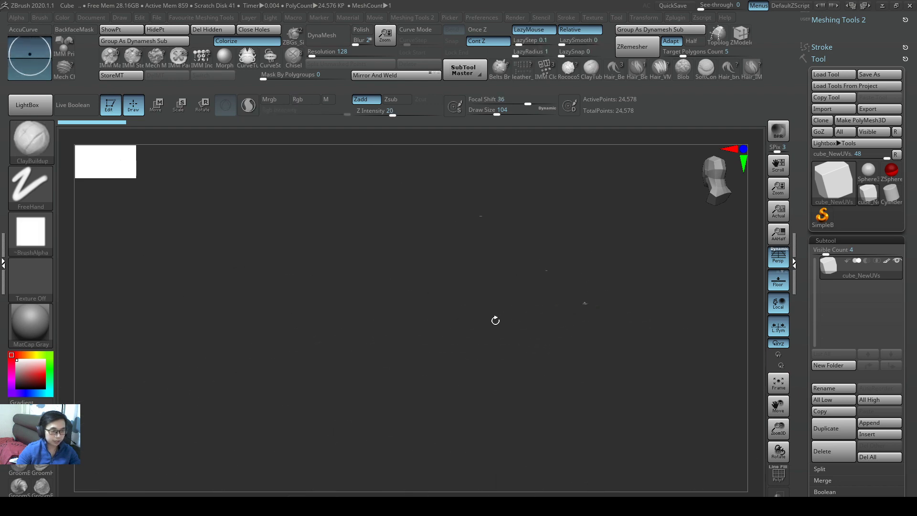
key(f)
mouse_move(443, 299)
right_down()
mouse_move(523, 288)
mouse_move(230, 268)
mouse_move(309, 257)
mouse_move(301, 250)
right_up()
mouse_move(563, 342)
right_down()
mouse_move(610, 325)
mouse_move(736, 362)
right_up()
key(f)
right_drag(435, 308, 522, 207)
ctrl+right_drag(573, 293, 356, 269)
right_drag(419, 248, 635, 200)
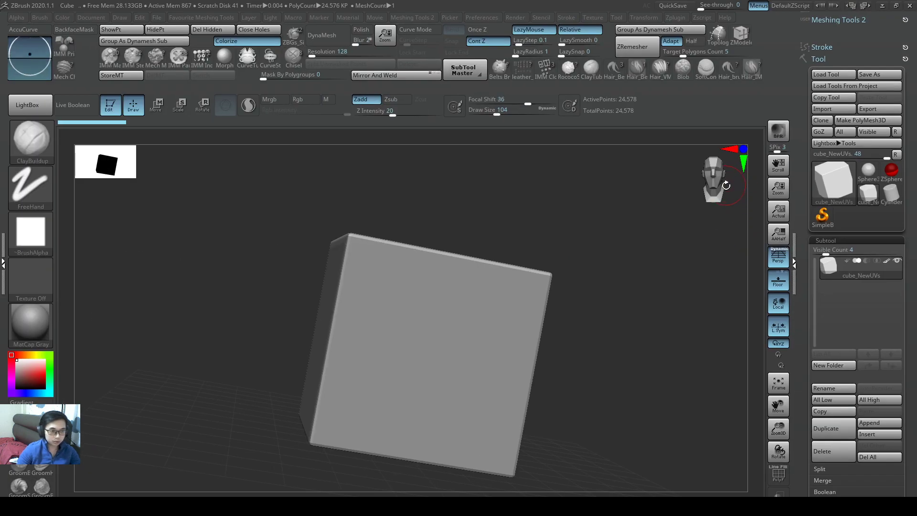
Step: Rotate the cube's view with the camera orientation head
click(715, 186)
drag(648, 220, 544, 268)
drag(713, 213, 467, 271)
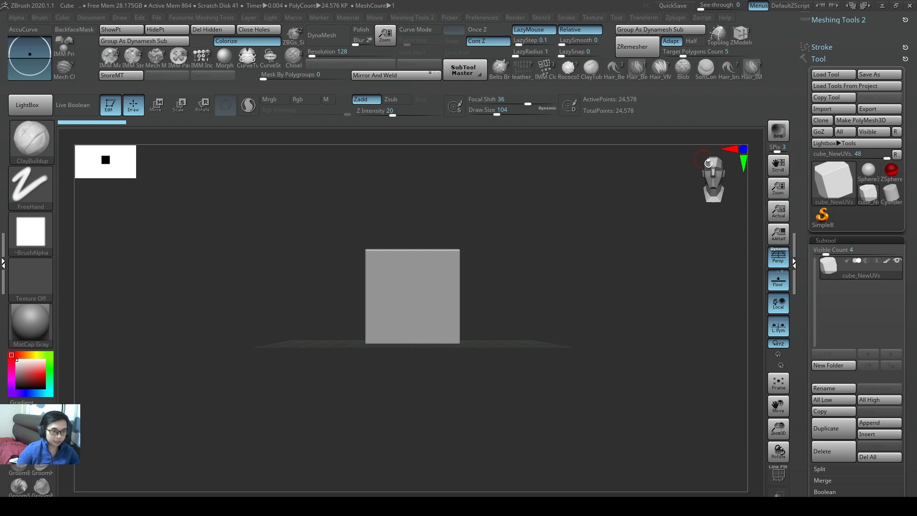
drag(703, 180, 552, 311)
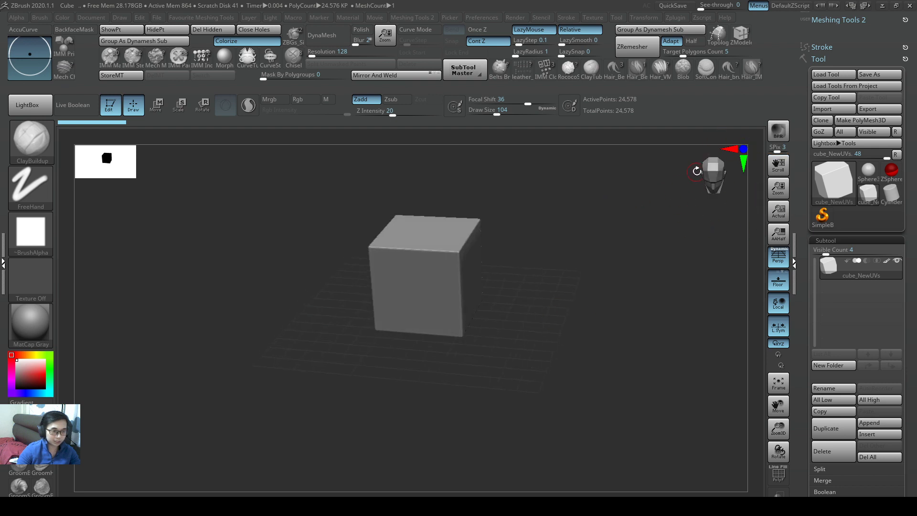
drag(706, 179, 521, 258)
Step: Snap the cube to several standard views using the orientation head and its axis arrows
click(724, 171)
click(704, 175)
click(720, 178)
click(708, 177)
click(708, 177)
click(719, 175)
drag(714, 176, 712, 182)
click(729, 151)
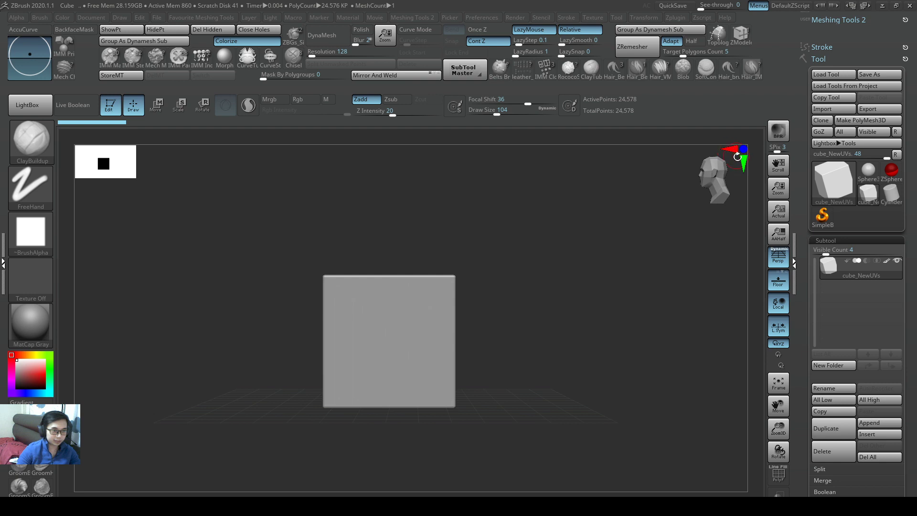
click(744, 163)
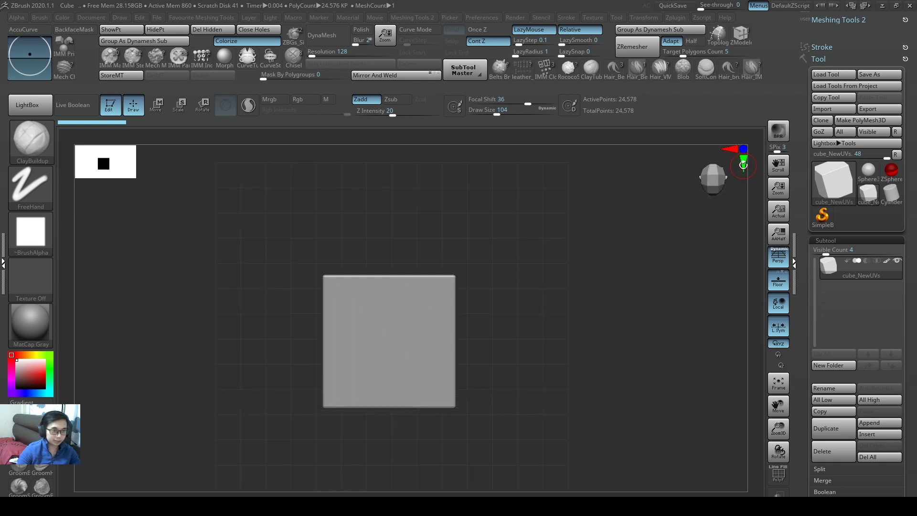
Step: Inspect the cube from free and tilted angles, and bring it back to a straight-on view near the canvas centre
drag(533, 248, 601, 304)
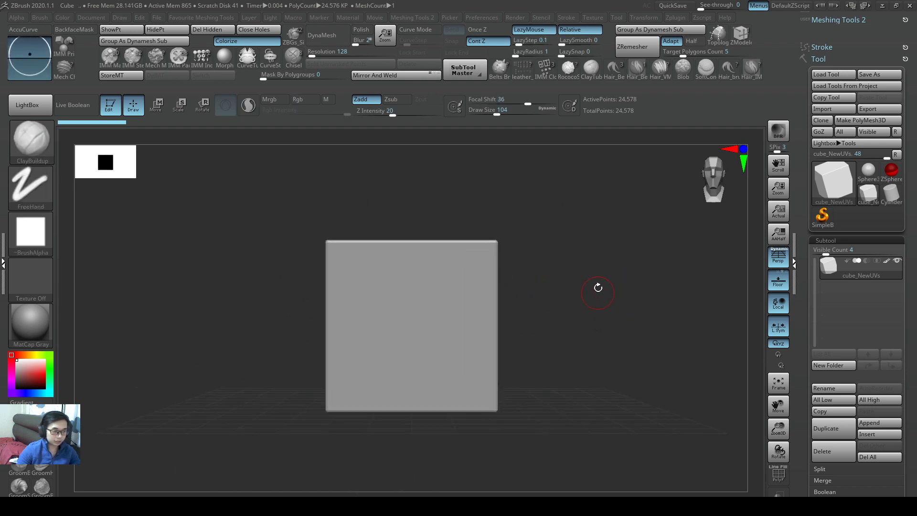
drag(595, 279, 574, 292)
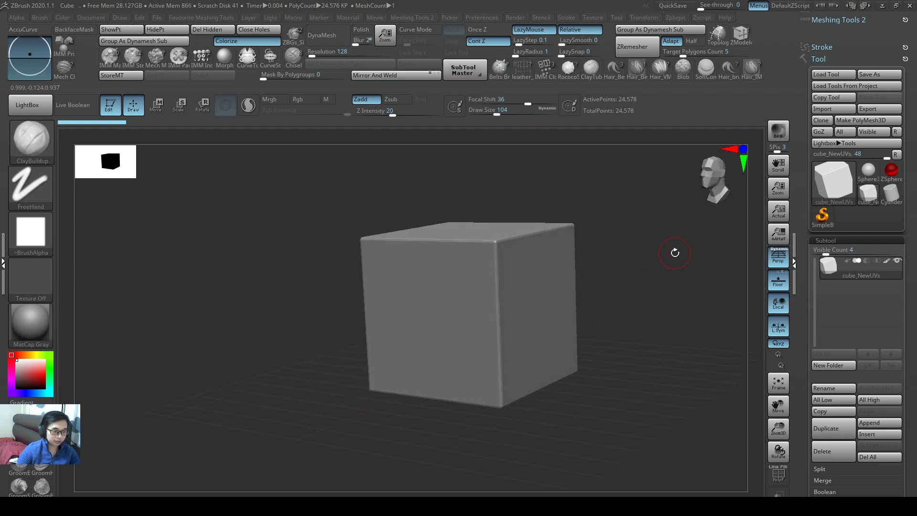
drag(675, 253, 606, 283)
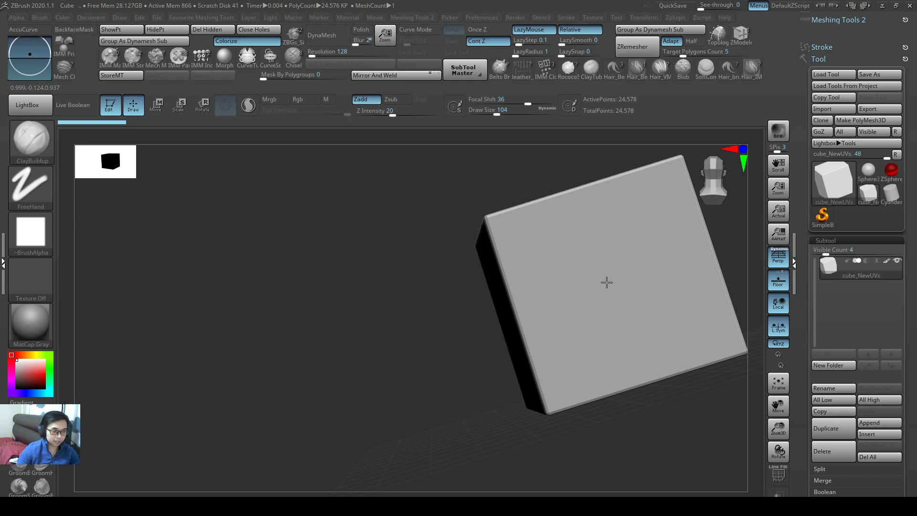
right_drag(607, 282, 607, 281)
drag(608, 281, 606, 283)
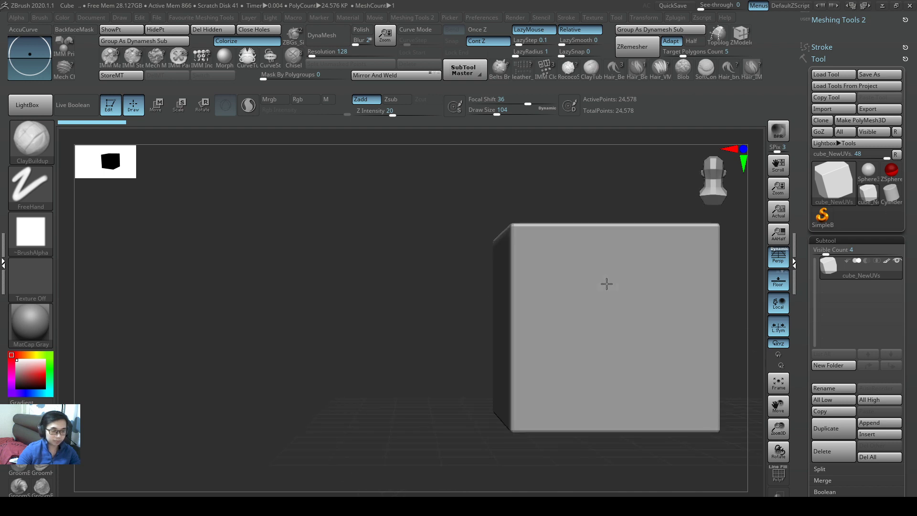
alt+right_drag(590, 286, 468, 299)
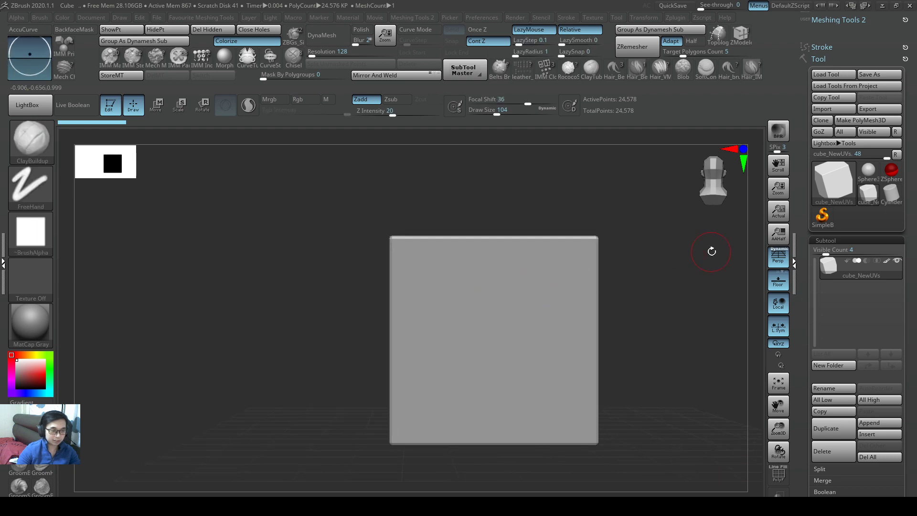
Step: Turn off perspective and rotate the cube in the orthographic view
click(778, 257)
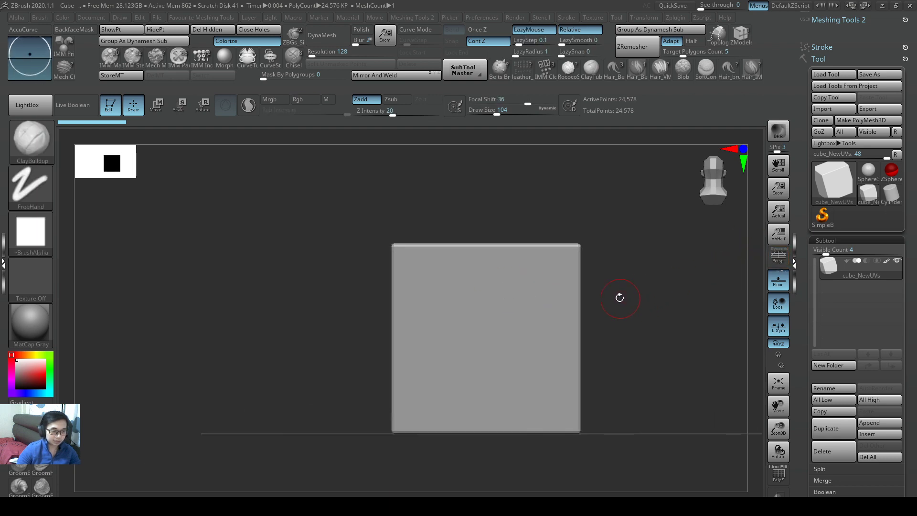
drag(617, 296, 606, 276)
right_drag(606, 276, 613, 271)
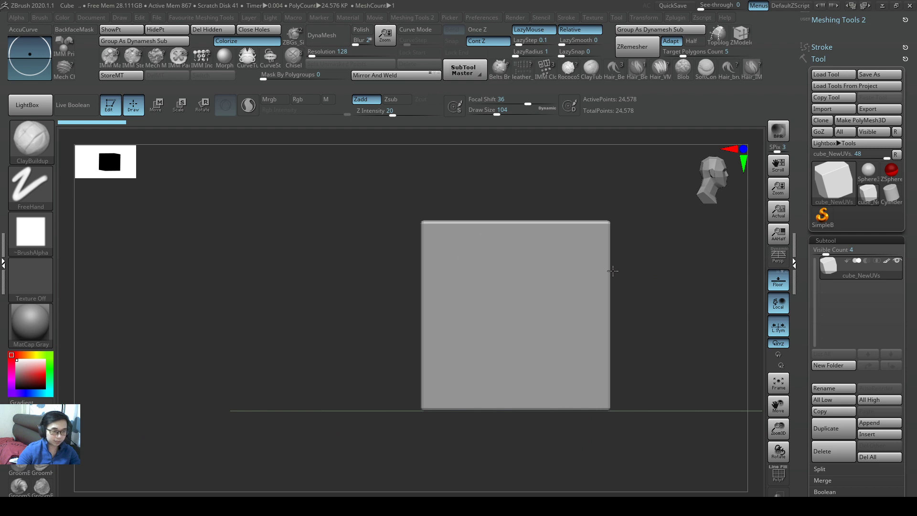
Step: Alternate between free rotation of the cube and straight views constrained to 90 degrees
key(shift)
mouse_move(624, 260)
right_down()
mouse_move(592, 262)
mouse_move(632, 275)
mouse_move(606, 280)
mouse_move(587, 333)
mouse_move(610, 350)
right_up()
key(shift)
key(shift)
right_drag(537, 258, 520, 319)
right_drag(559, 256, 505, 276)
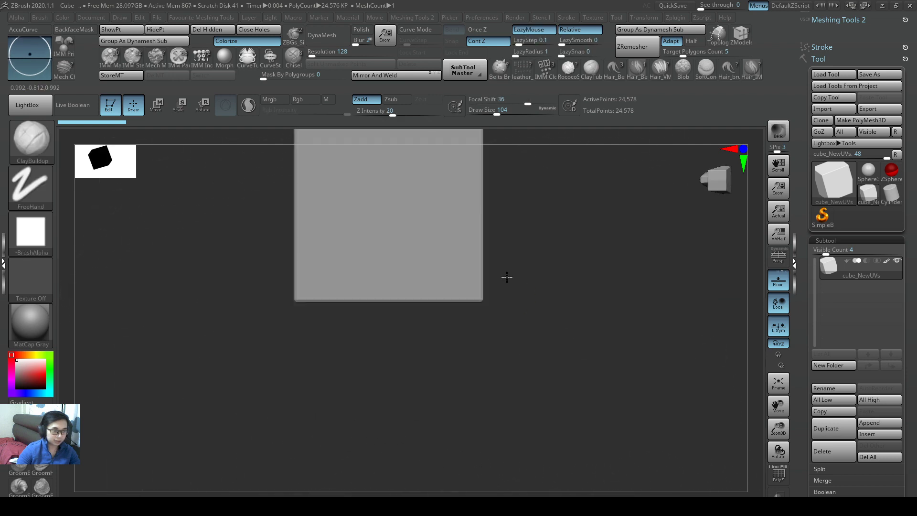
right_drag(512, 212, 451, 259)
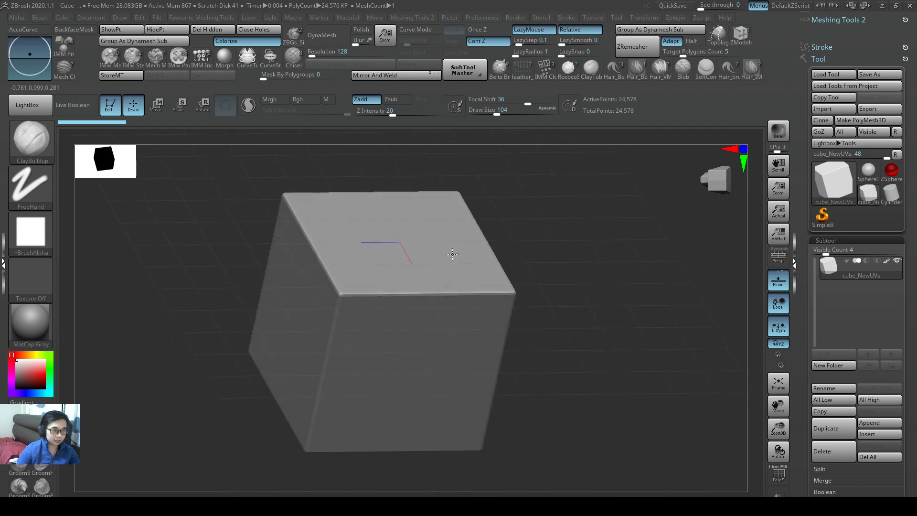
Step: Turn the cube's view in 90-degree increments, and pan and tilt it away from the straight view
key(shift)
key(shift)
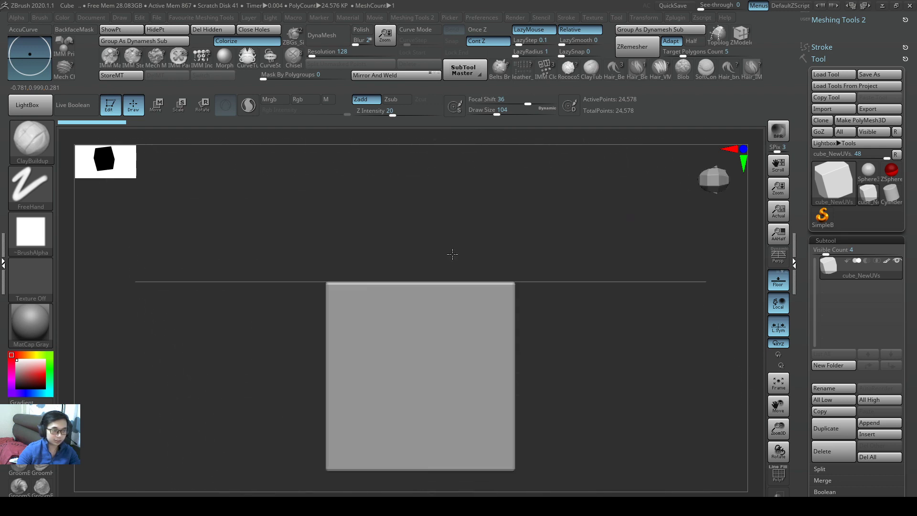
shift+drag(452, 254, 446, 322)
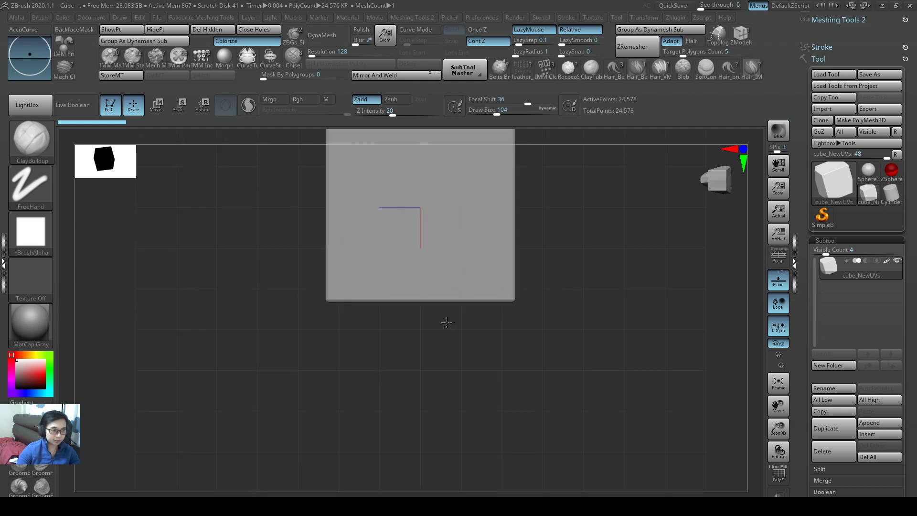
alt+right_drag(489, 208, 480, 321)
right_drag(480, 321, 497, 201)
Step: Switch to the PDF guide and review the Advanced notes on 90-degree and Z-axis rotation
key(alt+Tab)
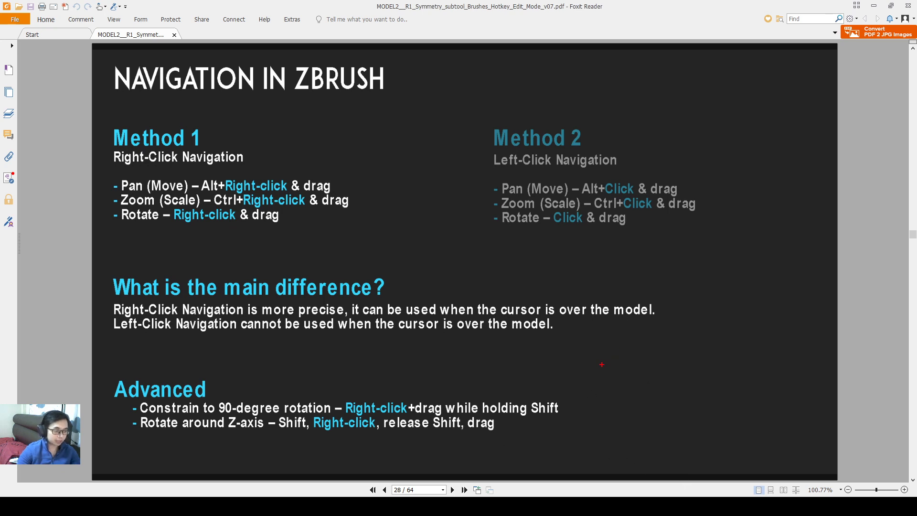
drag(601, 364, 104, 441)
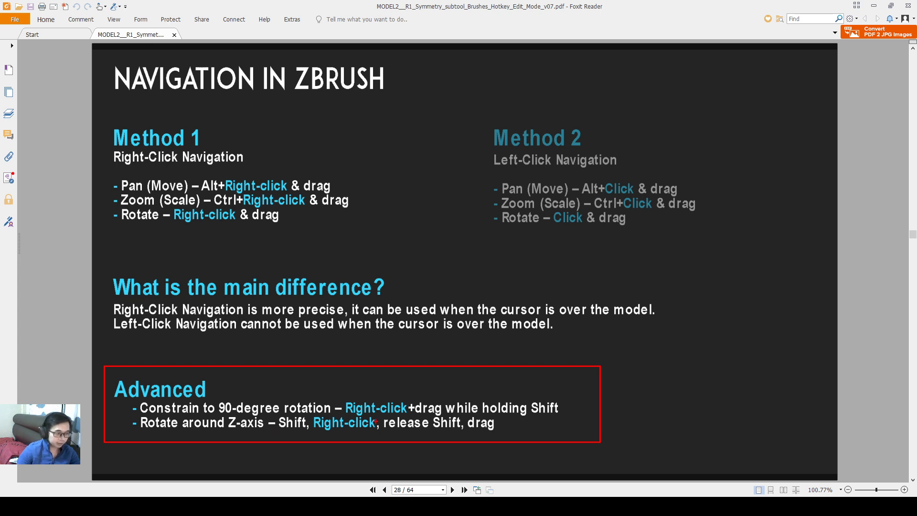
key(Escape)
Step: Return to ZBrush and rotate the tilted cube through straight views constrained to 90 degrees
key(alt+Tab)
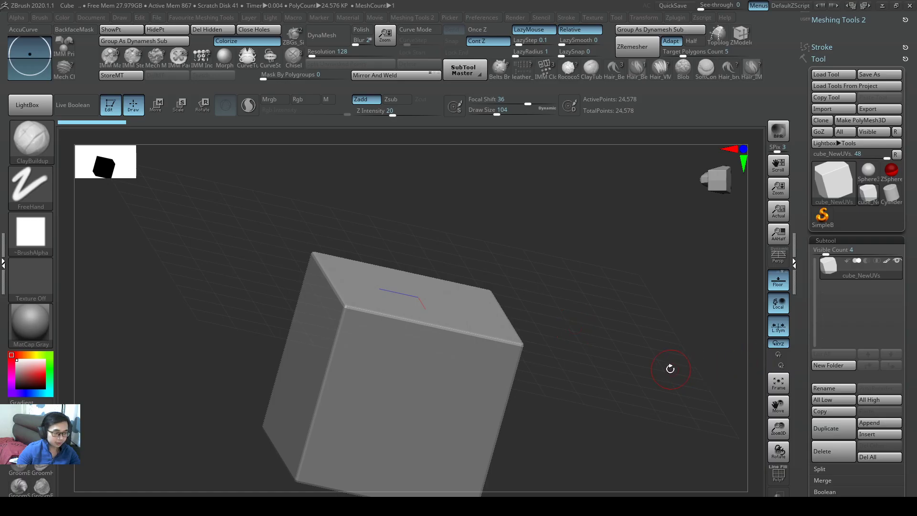
right_drag(668, 368, 661, 366)
right_click(662, 367)
shift+right_drag(687, 281, 642, 293)
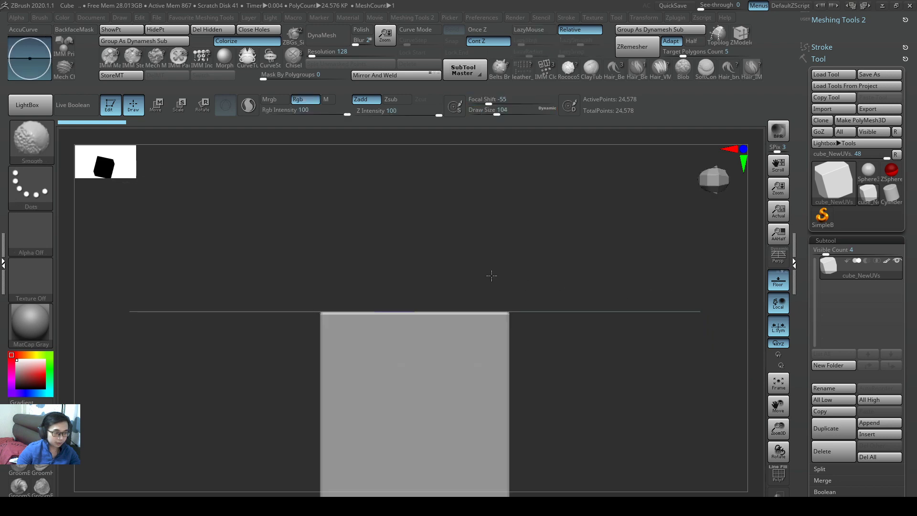
shift+right_drag(485, 290, 353, 281)
shift+right_drag(561, 226, 446, 434)
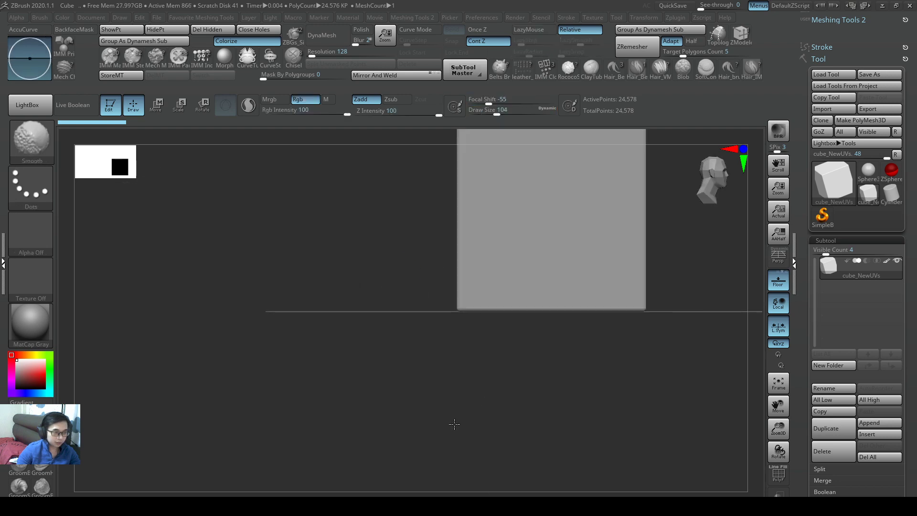
Step: Rotate the cube's view, switch to the PDF guide and re-read the note on rotating around the Z-axis
mouse_move(579, 262)
right_down()
mouse_move(518, 301)
mouse_move(529, 280)
mouse_move(597, 239)
mouse_move(540, 291)
mouse_move(525, 321)
mouse_move(537, 299)
mouse_move(650, 283)
mouse_move(640, 285)
mouse_move(653, 303)
right_up()
key(alt+Tab)
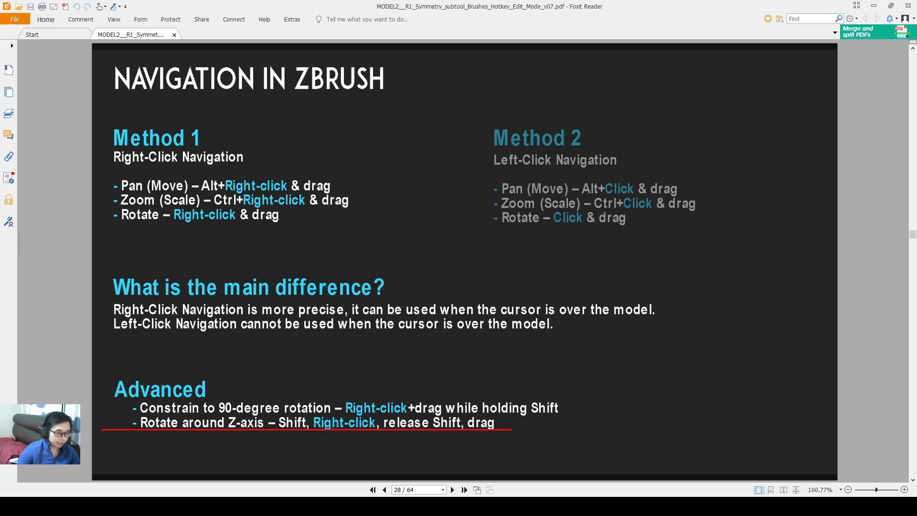
key(Escape)
Step: Return to ZBrush and practise rotating, panning and constraining the cube's view until two sides and the top show up close
key(alt+Tab)
mouse_move(666, 308)
right_down()
mouse_move(528, 342)
mouse_move(405, 350)
mouse_move(29, 298)
right_up()
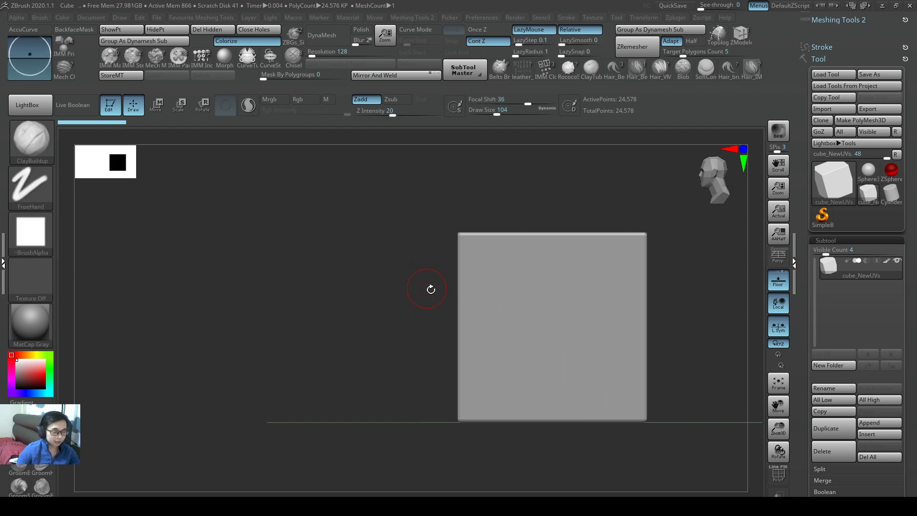
alt+right_drag(432, 290, 327, 238)
mouse_move(653, 276)
shift+right_down()
mouse_move(624, 302)
mouse_move(608, 301)
shift+right_up()
right_drag(601, 258, 586, 258)
alt+right_drag(462, 224, 595, 252)
right_drag(596, 252, 578, 353)
right_drag(532, 248, 513, 229)
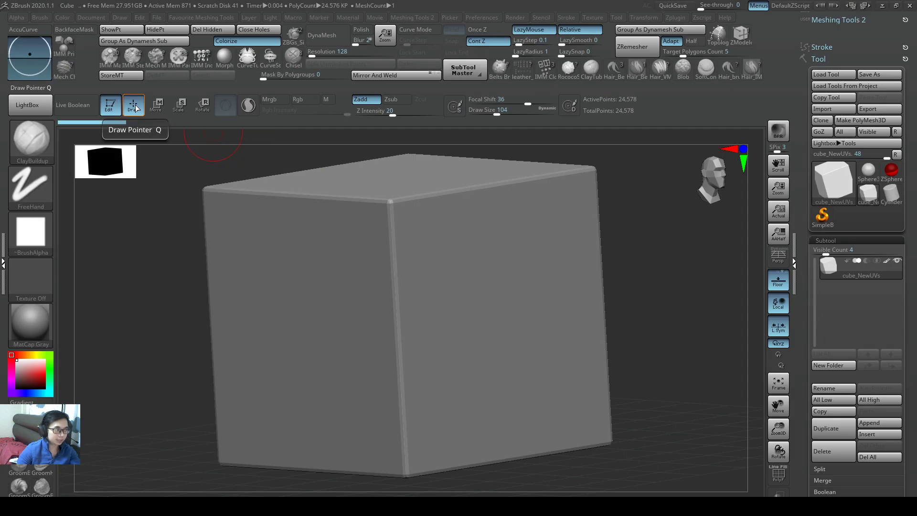
Step: Sculpt several roughly vertical ClayBuildup strokes down the right-hand face of the cube
drag(481, 222, 467, 319)
drag(420, 202, 439, 330)
drag(514, 209, 505, 388)
drag(533, 260, 544, 398)
drag(564, 305, 549, 395)
drag(380, 274, 394, 313)
Step: Set the brush's Focal Shift to 74 and sculpt vertical, diagonal and curved strokes on the cube's left-hand face
drag(525, 104, 543, 104)
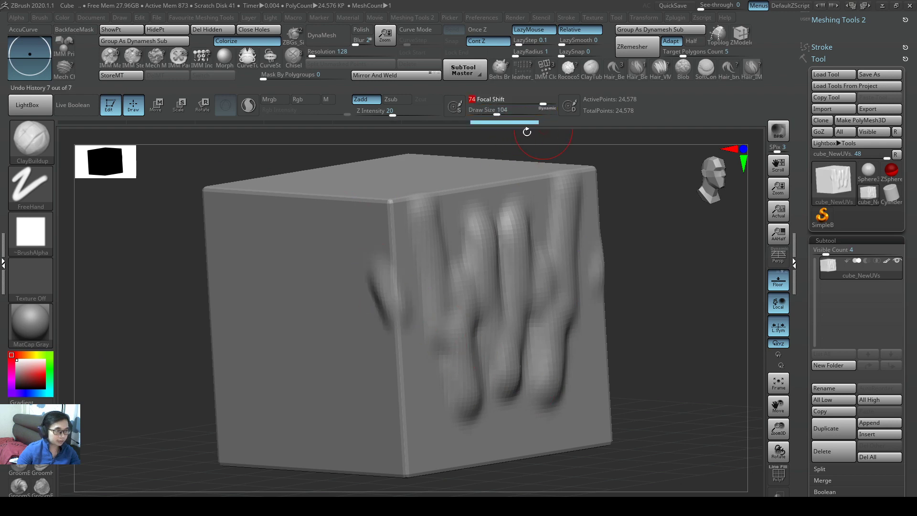
mouse_move(305, 227)
mouse_down()
mouse_move(305, 281)
mouse_move(336, 403)
mouse_up()
drag(206, 191, 334, 408)
drag(236, 197, 265, 287)
drag(334, 215, 345, 334)
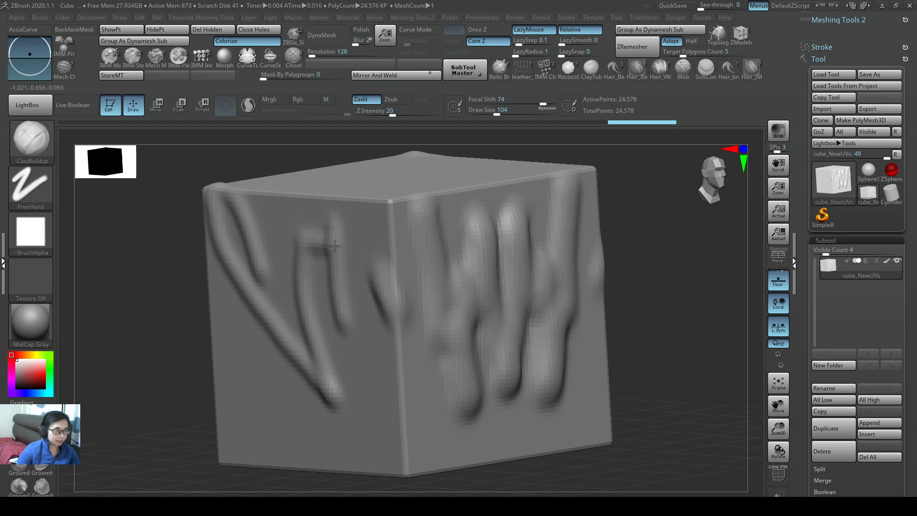
mouse_move(371, 266)
mouse_down()
mouse_move(375, 382)
mouse_move(269, 310)
mouse_move(286, 229)
mouse_move(291, 266)
mouse_up()
mouse_move(292, 265)
right_down()
mouse_move(301, 262)
mouse_move(289, 253)
mouse_move(304, 242)
right_up()
Step: Switch to the PDF guide and mark the Method 2 navigation section with a rectangle while comparing it with Method 1
key(alt+Tab)
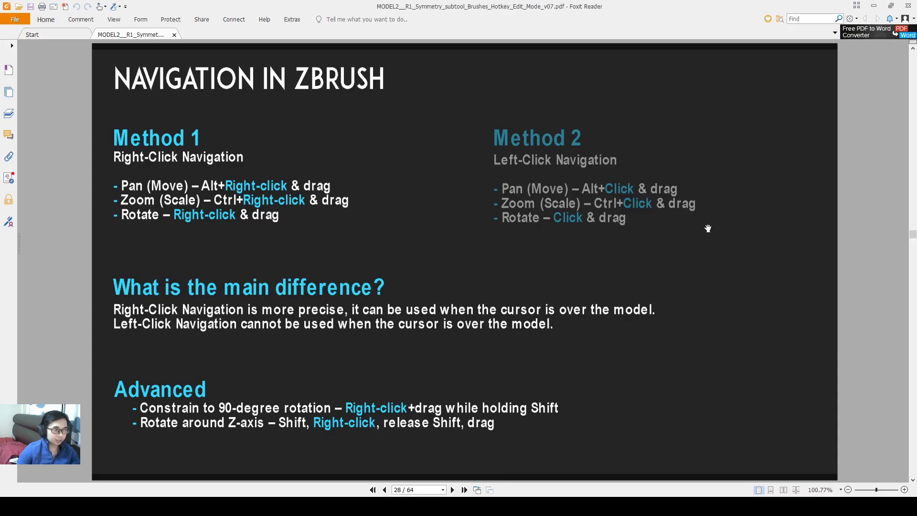
drag(717, 122, 475, 234)
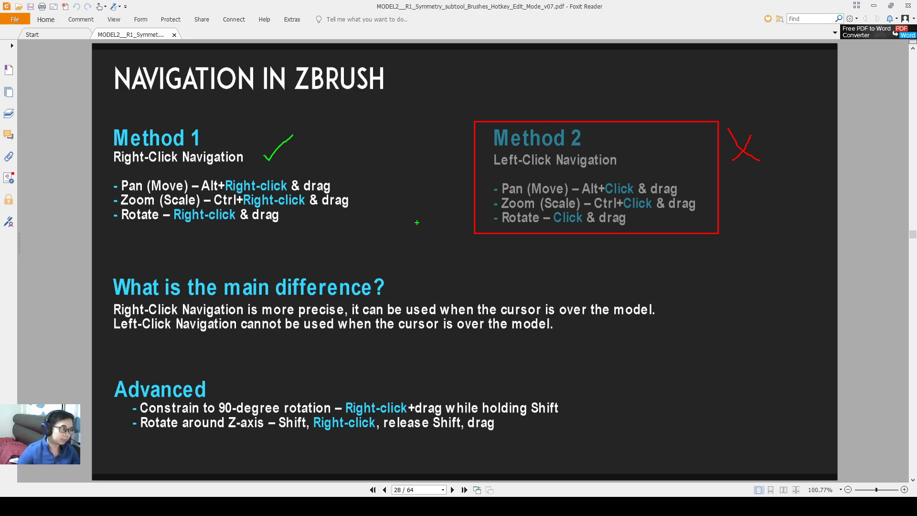
Step: Return to ZBrush and rotate the sculpted cube's view with the cursor over the model
key(alt+Tab)
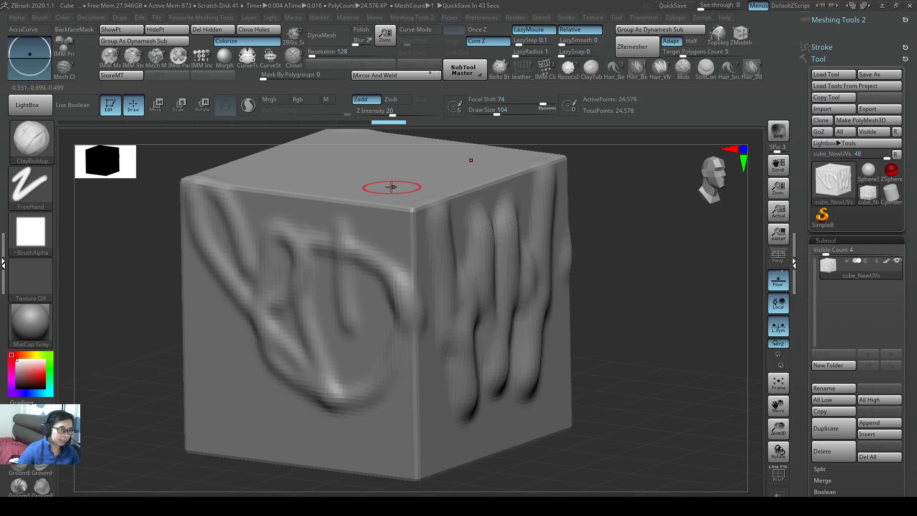
drag(410, 161, 495, 266)
mouse_move(403, 205)
mouse_down()
mouse_move(491, 224)
mouse_move(492, 236)
mouse_move(404, 239)
mouse_move(438, 232)
mouse_up()
right_drag(438, 232, 569, 176)
drag(569, 176, 552, 279)
right_drag(552, 279, 585, 248)
Step: Undo all the sculpting strokes on both faces of the cube
key(ctrl+z)
key(ctrl+z)
key(ctrl+z)
key(ctrl+z)
key(ctrl+z)
key(ctrl+z)
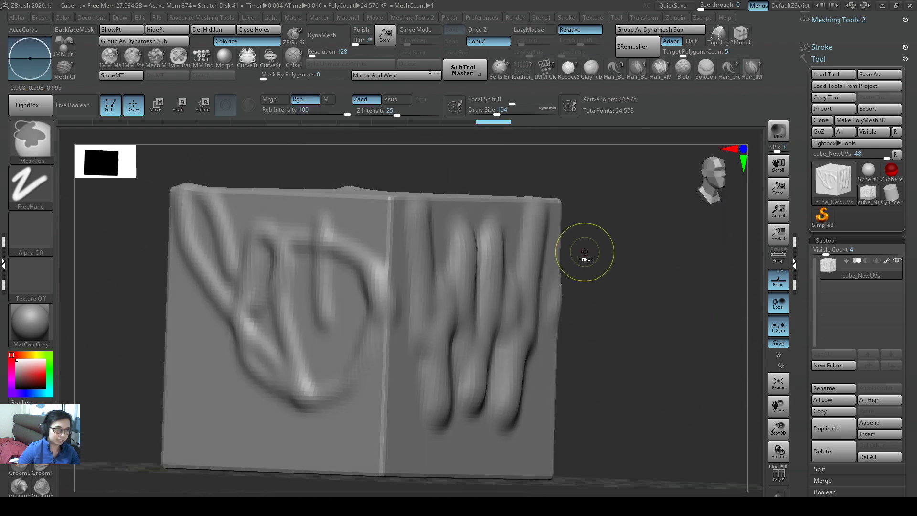
key(ctrl+z)
key(ctrl+z)
key(ctrl+z)
key(ctrl+z)
key(ctrl+z)
key(ctrl+z)
key(ctrl+z)
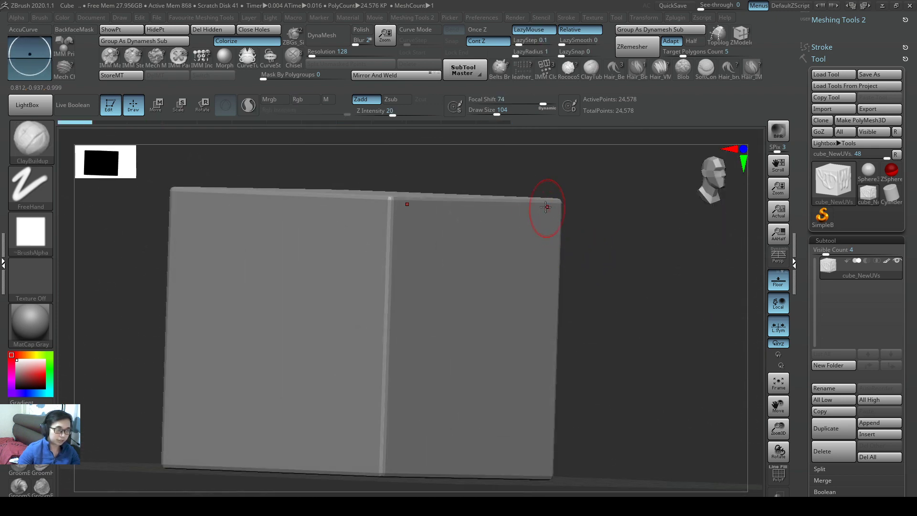
Step: Rotate and zoom the view of the smooth cube with the cursor over the model
mouse_move(543, 211)
right_down()
mouse_move(463, 301)
mouse_move(494, 269)
right_up()
drag(320, 266, 360, 237)
mouse_move(361, 237)
ctrl+right_down()
mouse_move(452, 289)
mouse_move(253, 204)
mouse_move(353, 243)
ctrl+right_up()
mouse_move(353, 242)
mouse_down()
mouse_move(371, 301)
mouse_move(405, 262)
mouse_move(446, 240)
mouse_up()
mouse_move(446, 240)
right_down()
mouse_move(452, 217)
mouse_move(491, 289)
mouse_move(535, 219)
right_up()
drag(535, 219, 604, 265)
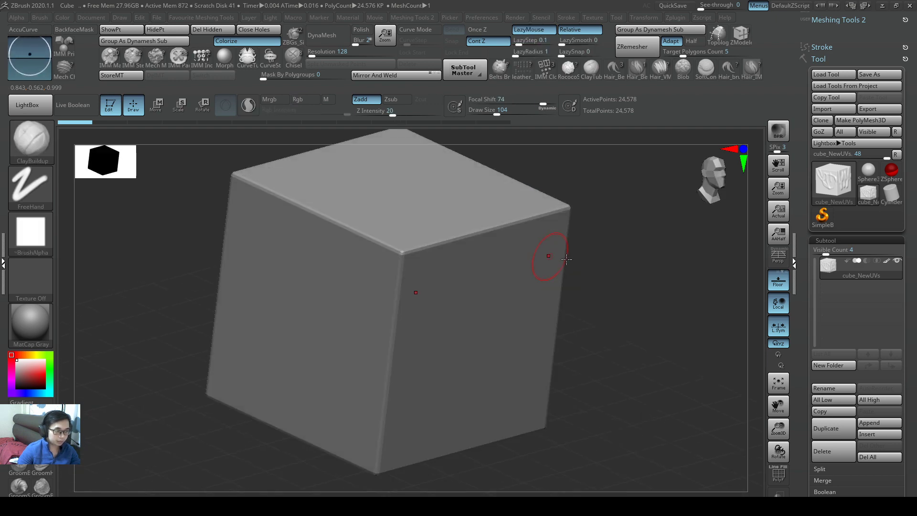
Step: Check the navigation methods in the PDF guide again, return to ZBrush and rotate the cube's view
key(alt+Tab)
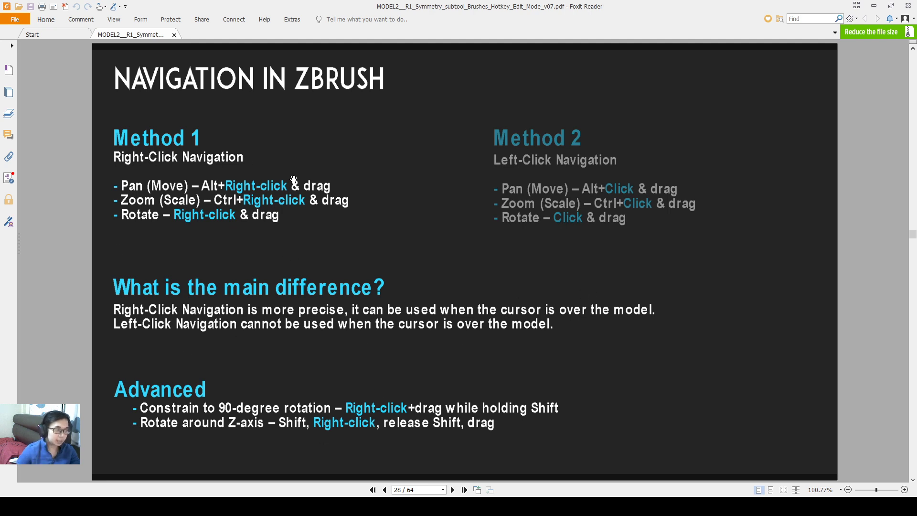
key(alt+Tab)
right_drag(612, 346, 492, 286)
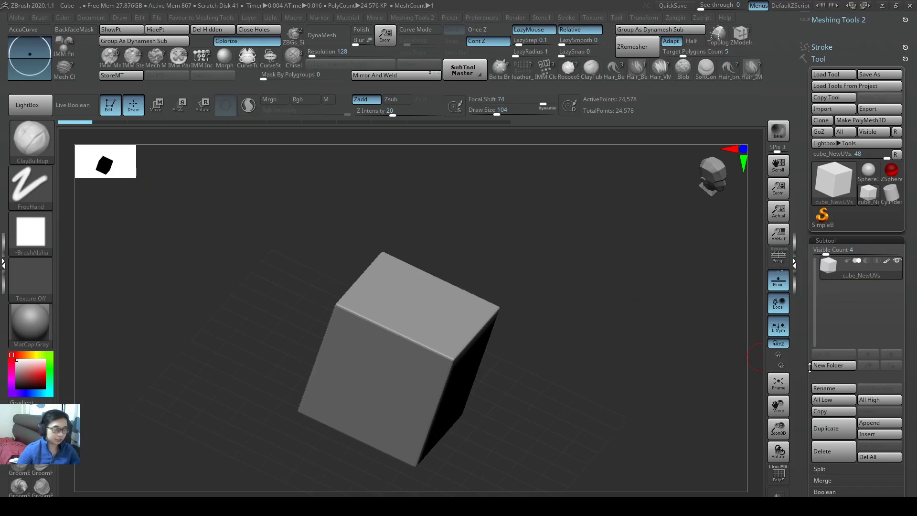
click(790, 328)
drag(707, 327, 592, 321)
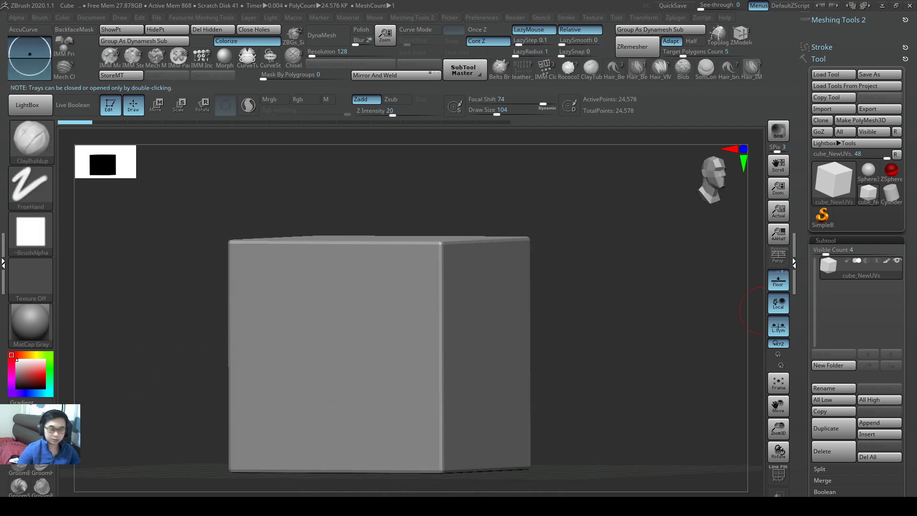